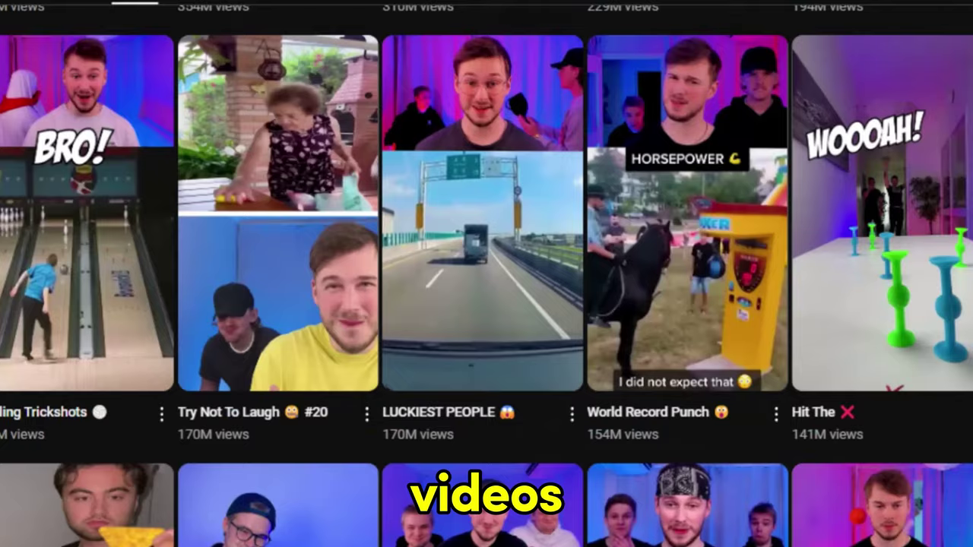
# Scroll through the YouTube channel's Shorts, sorted by Popular, to see its most-viewed videos.
pyautogui.scroll(-5, 487, 274)
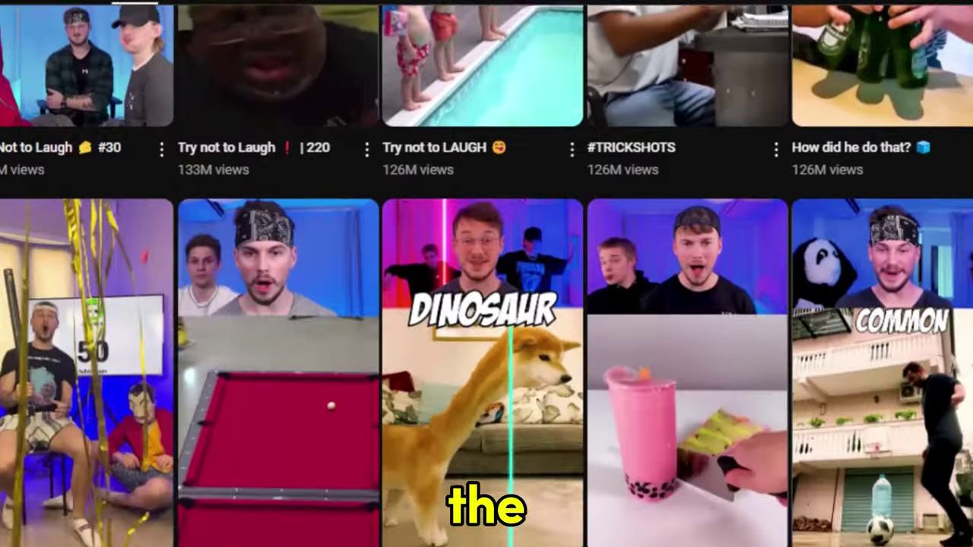
pyautogui.scroll(-3, 487, 274)
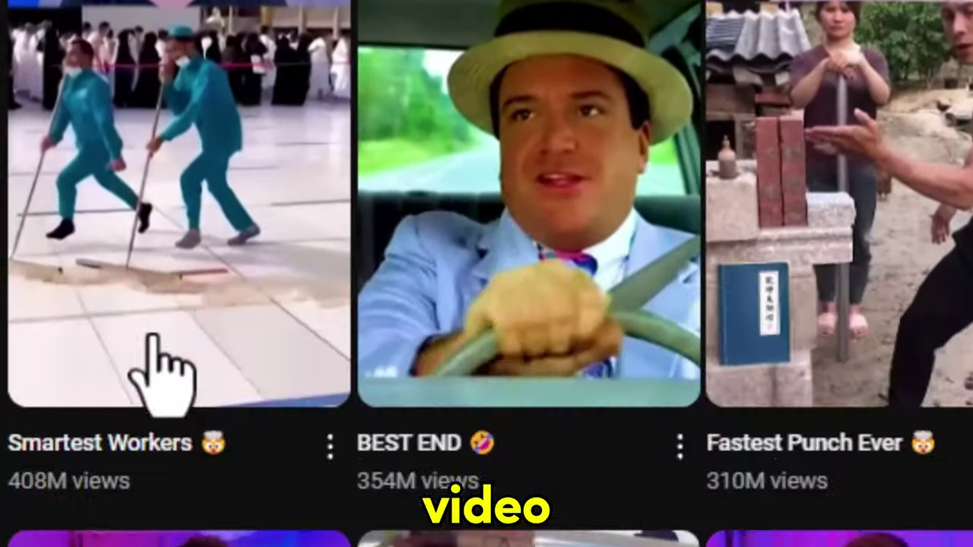
pyautogui.scroll(-2, 46, 444)
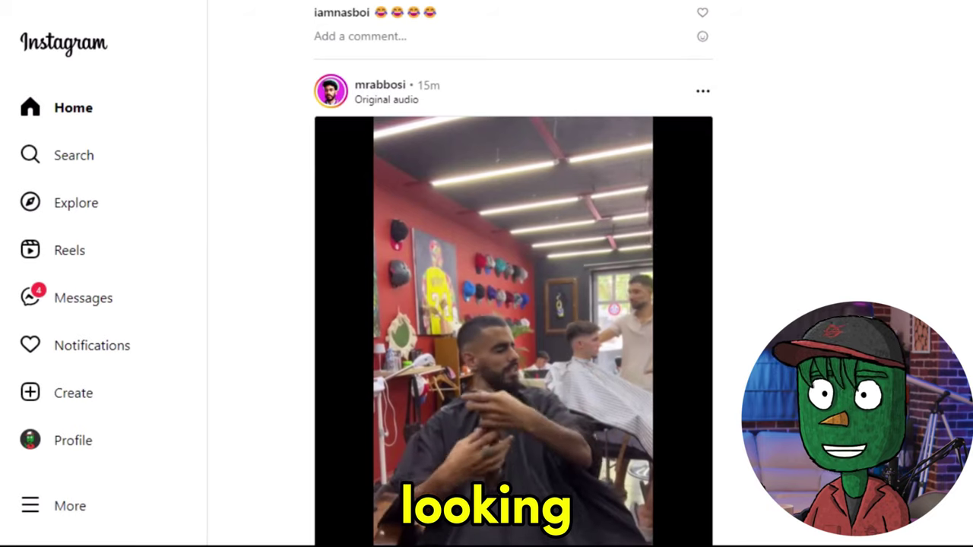
# Go to Instagram's Explore page and scroll through the grid of trending posts and Reels.
pyautogui.scroll(-1, 513, 276)
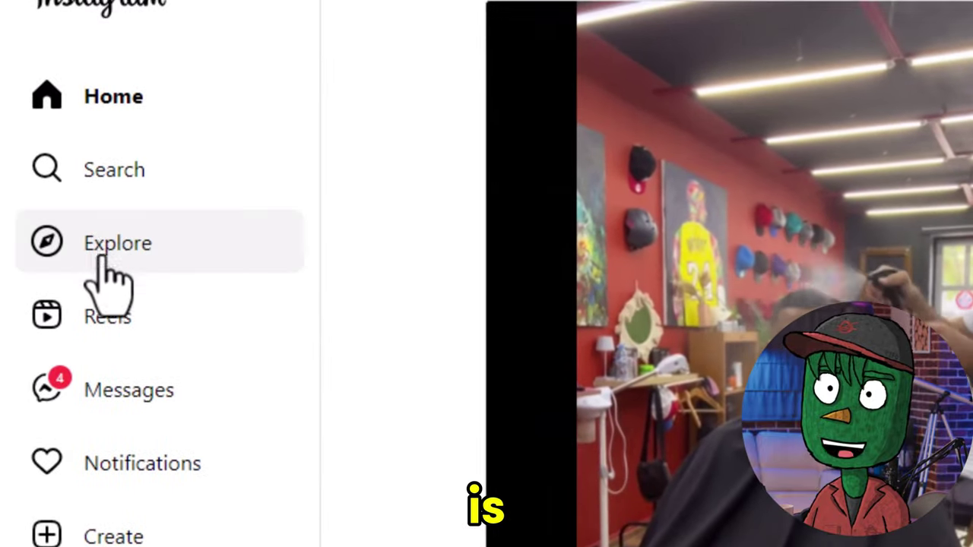
pyautogui.click(74, 206)
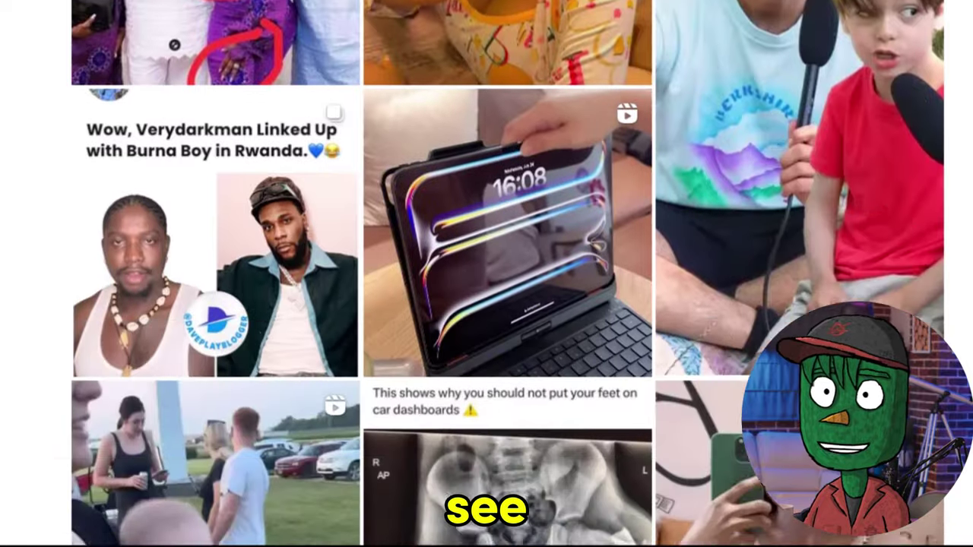
pyautogui.scroll(-10, 508, 274)
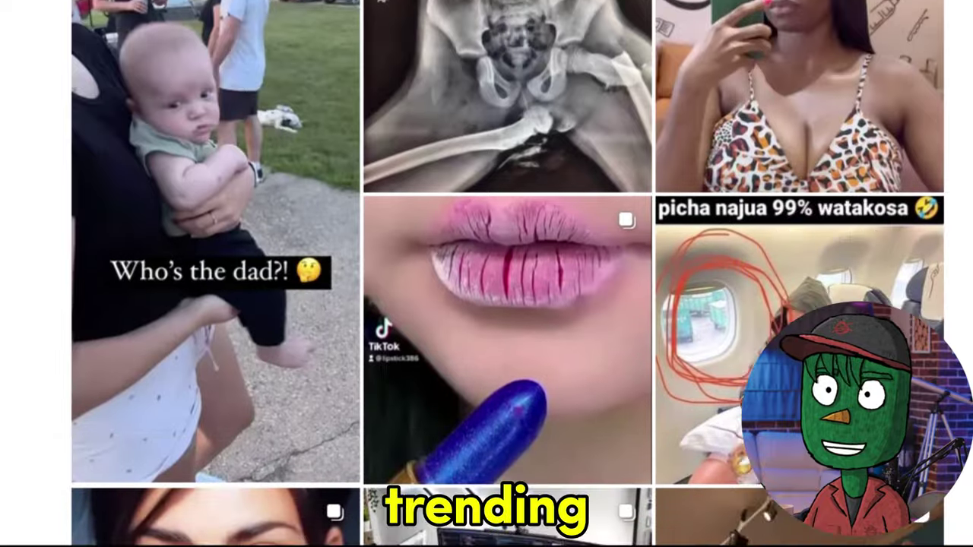
pyautogui.scroll(-6, 507, 273)
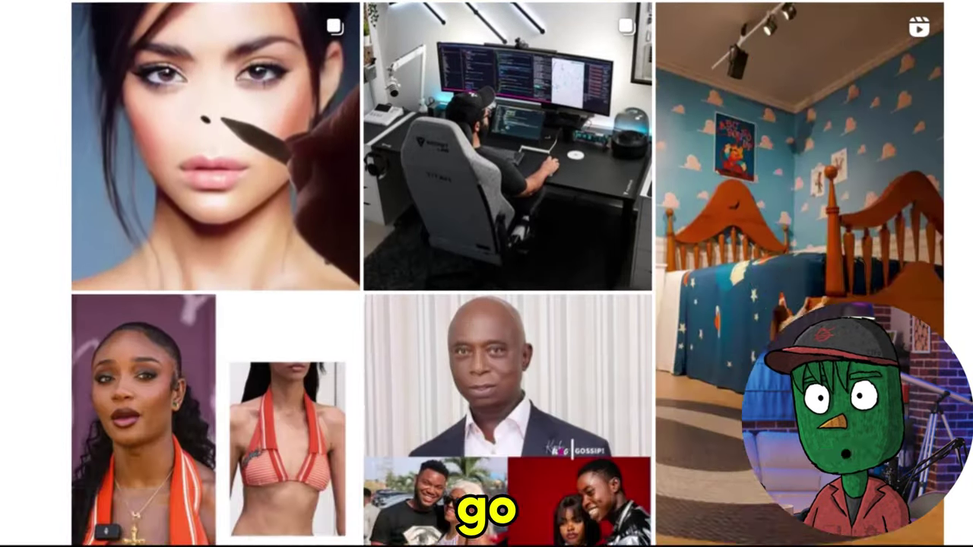
pyautogui.scroll(-10, 507, 273)
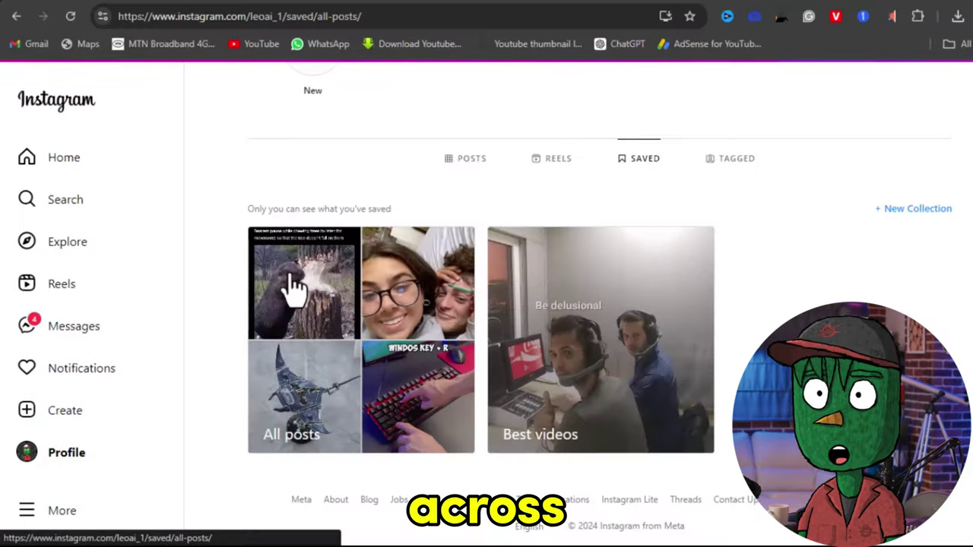
# From Saved > All Posts, open the beaver tree-chewing reel and copy its link.
pyautogui.click(295, 288)
pyautogui.scroll(3, 402, 315)
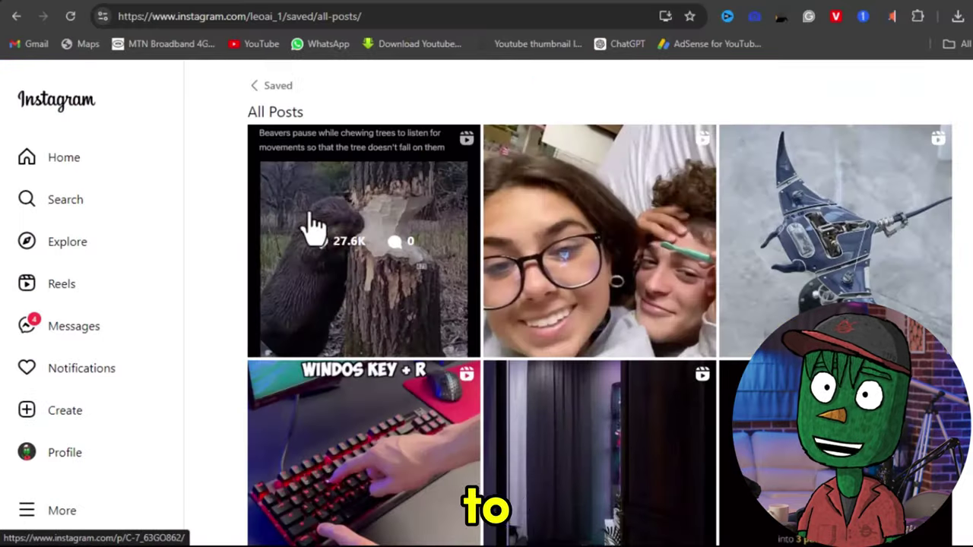
pyautogui.click(370, 212)
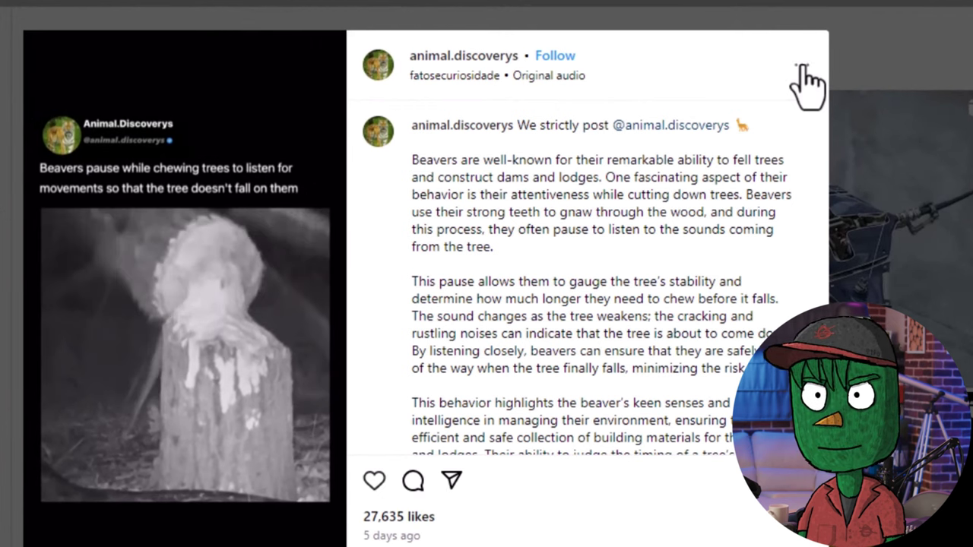
pyautogui.click(802, 67)
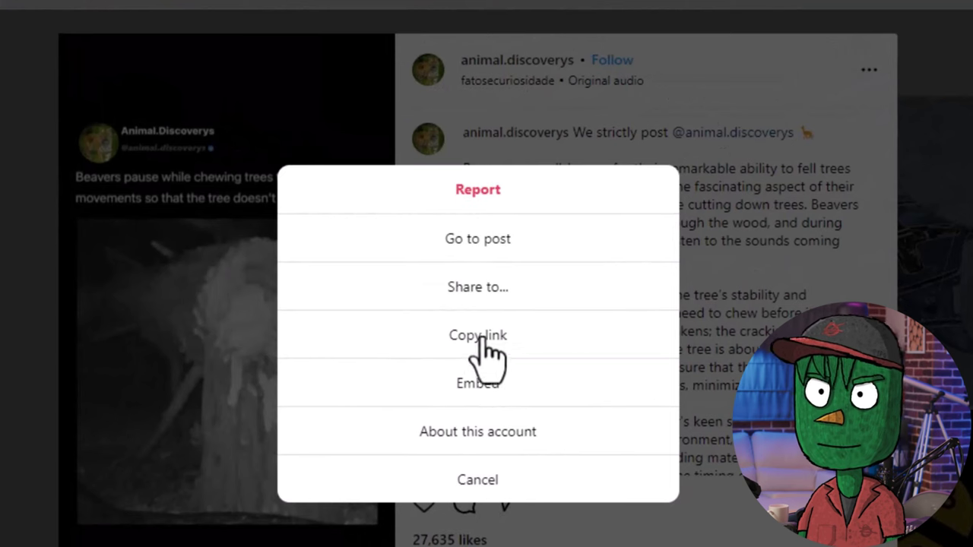
pyautogui.click(463, 342)
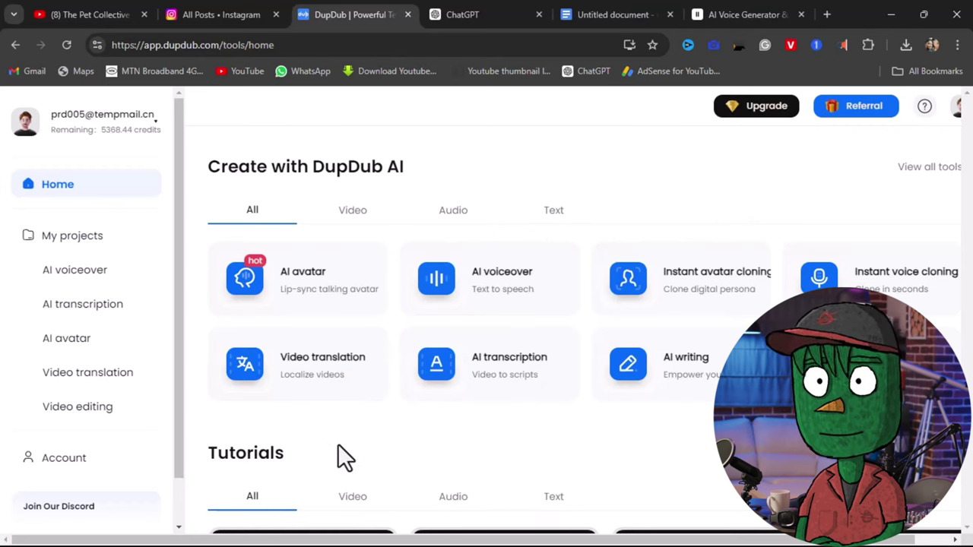
# Show all DupDub tools and open the Online video downloader.
pyautogui.hscroll(1, 337, 448)
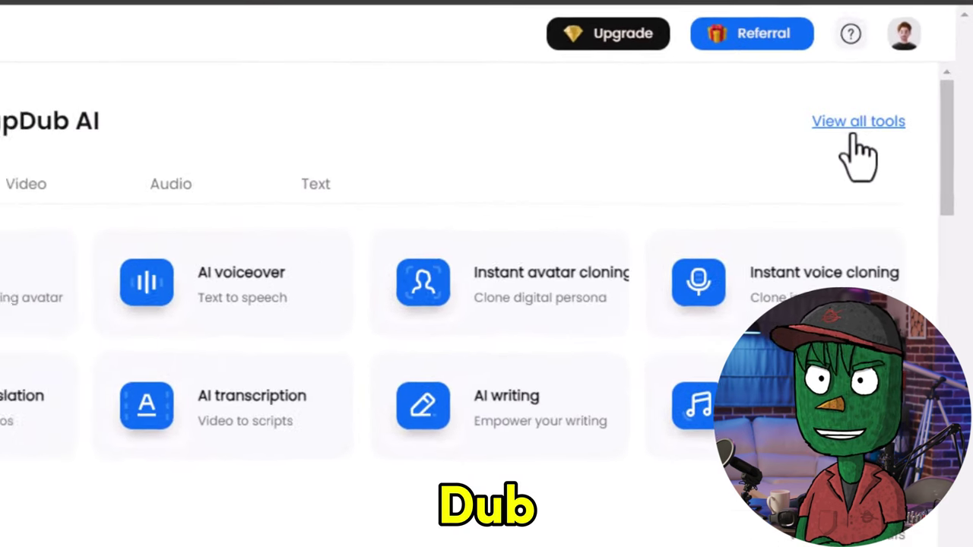
pyautogui.click(873, 131)
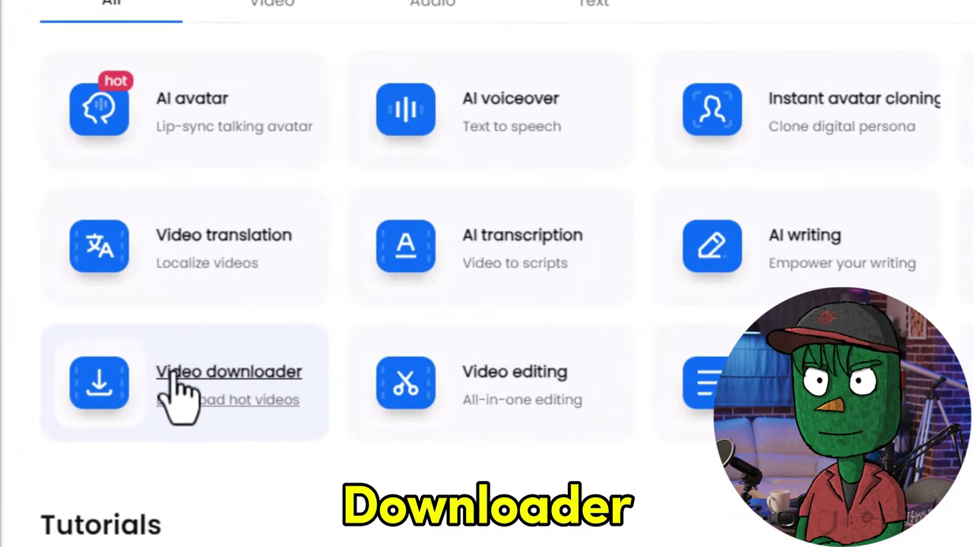
pyautogui.click(203, 395)
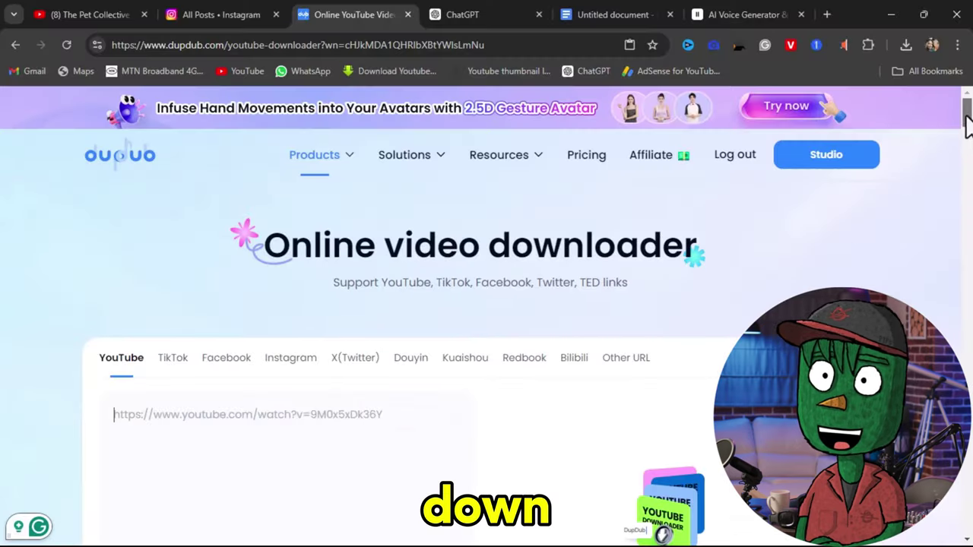
# Paste and parse the beaver reel link, then download it as a 1,852 KB MP4.
pyautogui.scroll(-2, 114, 501)
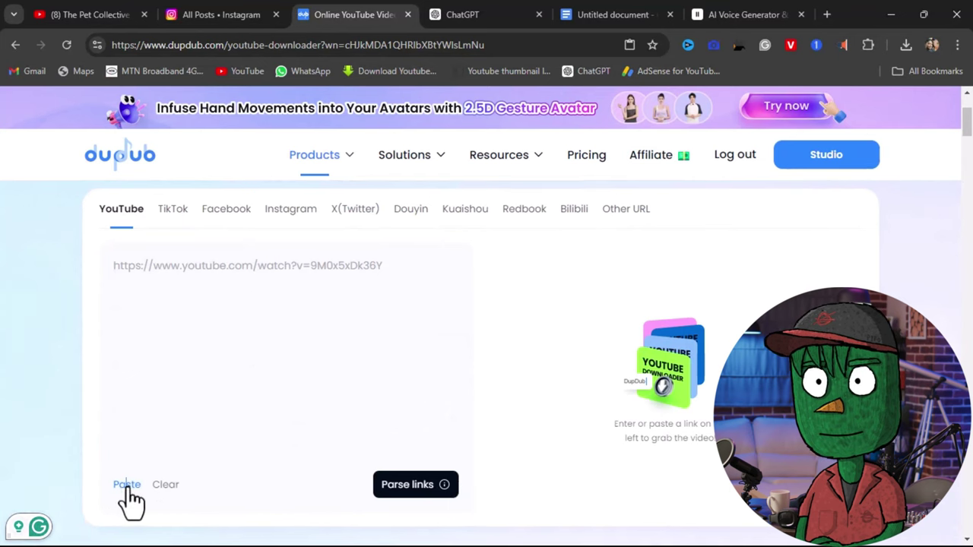
pyautogui.click(127, 486)
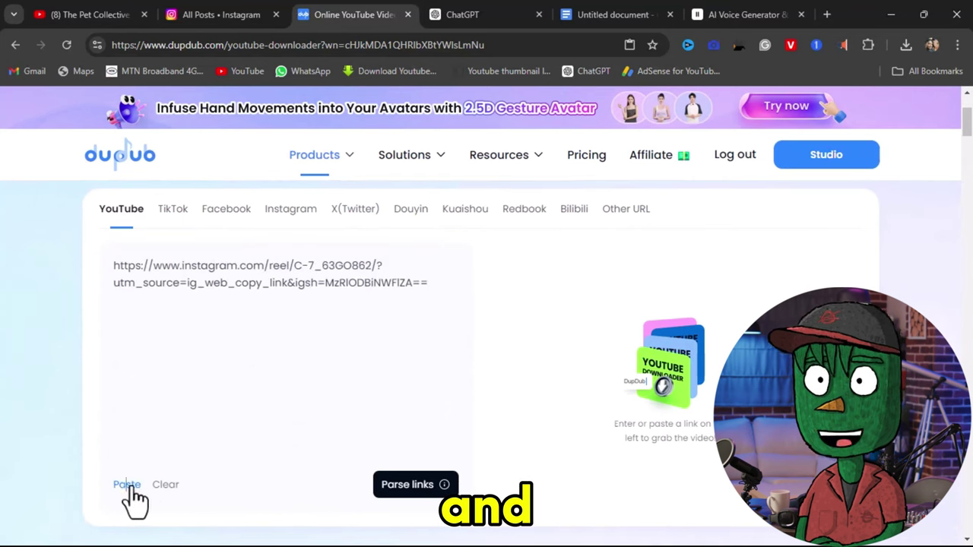
pyautogui.click(418, 493)
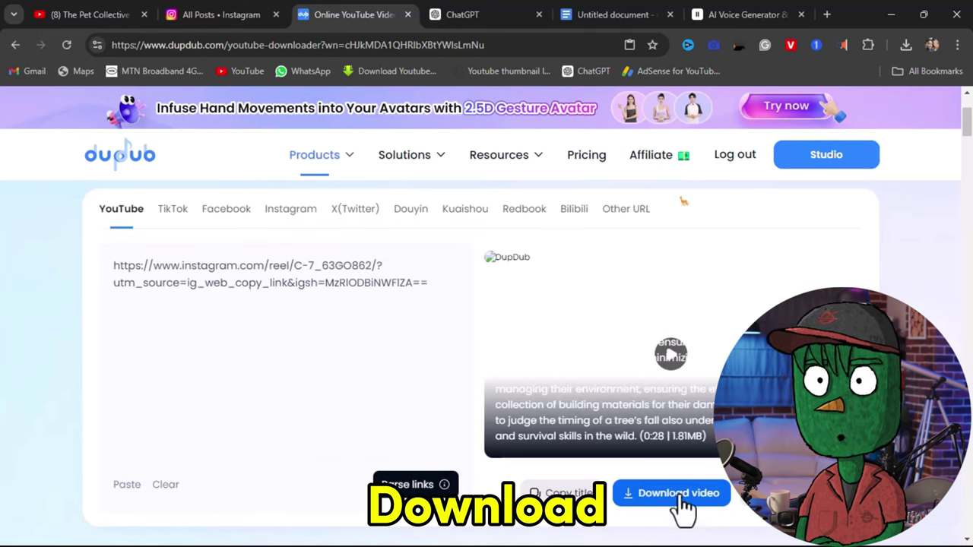
pyautogui.click(664, 497)
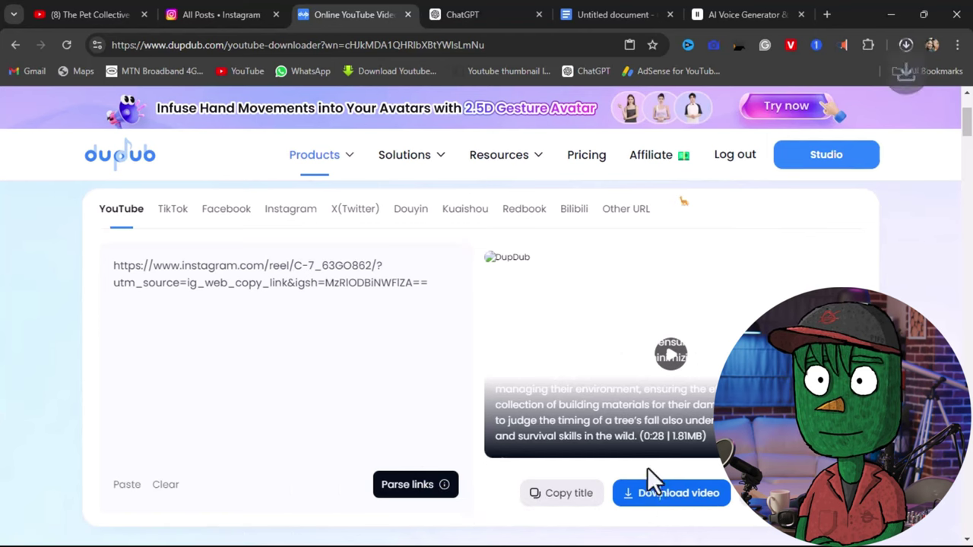
pyautogui.click(903, 46)
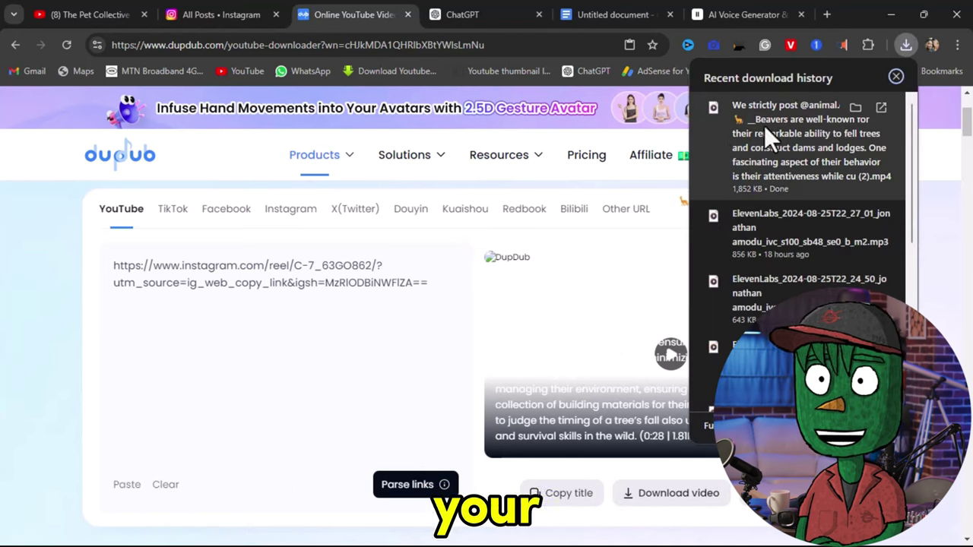
pyautogui.hotkey('ctrl', 'Tab')
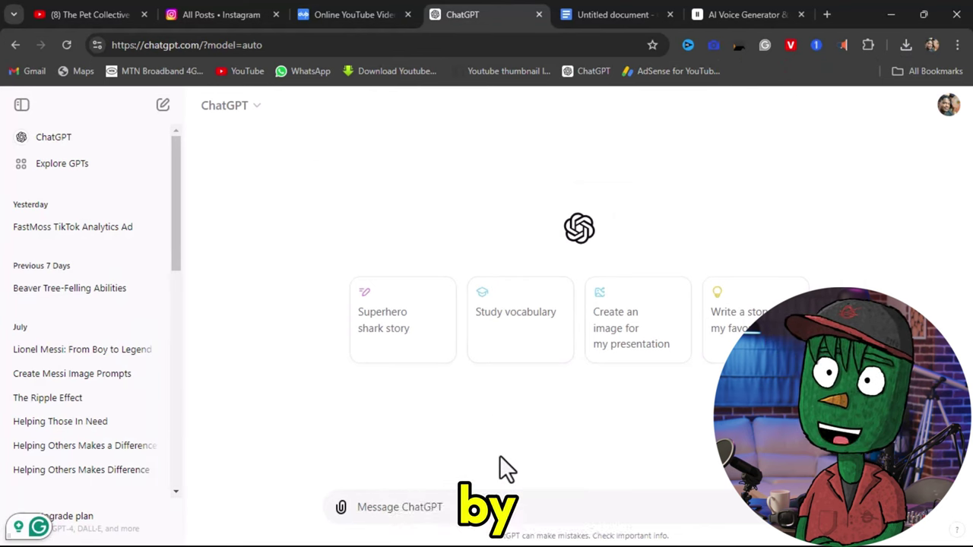
# Upload the downloaded beaver reel MP4 from Downloads as an attachment in a new ChatGPT chat.
pyautogui.click(341, 507)
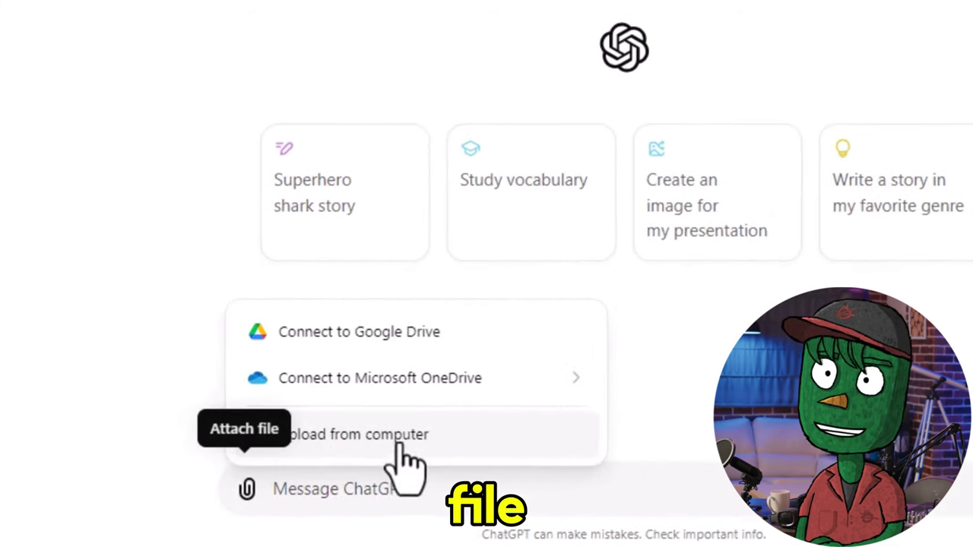
pyautogui.click(377, 437)
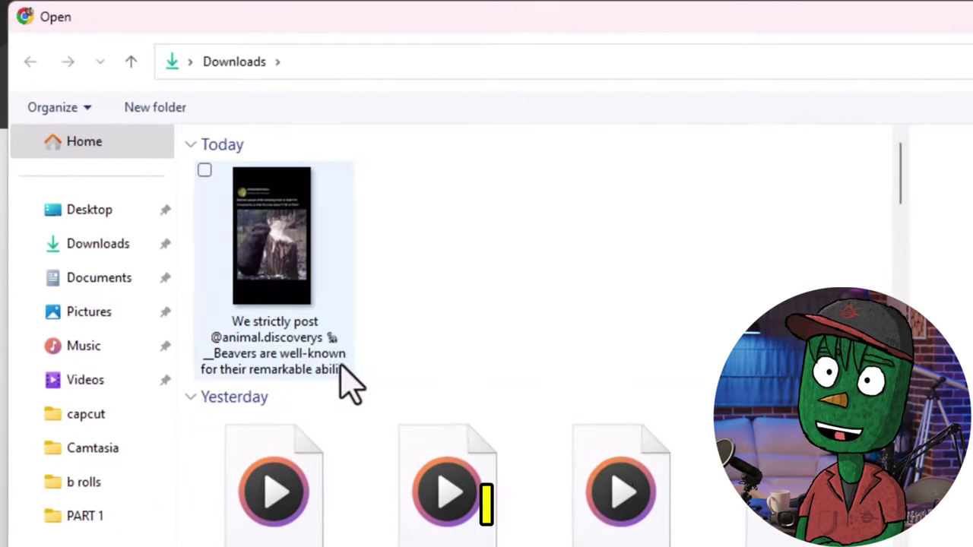
pyautogui.click(258, 293)
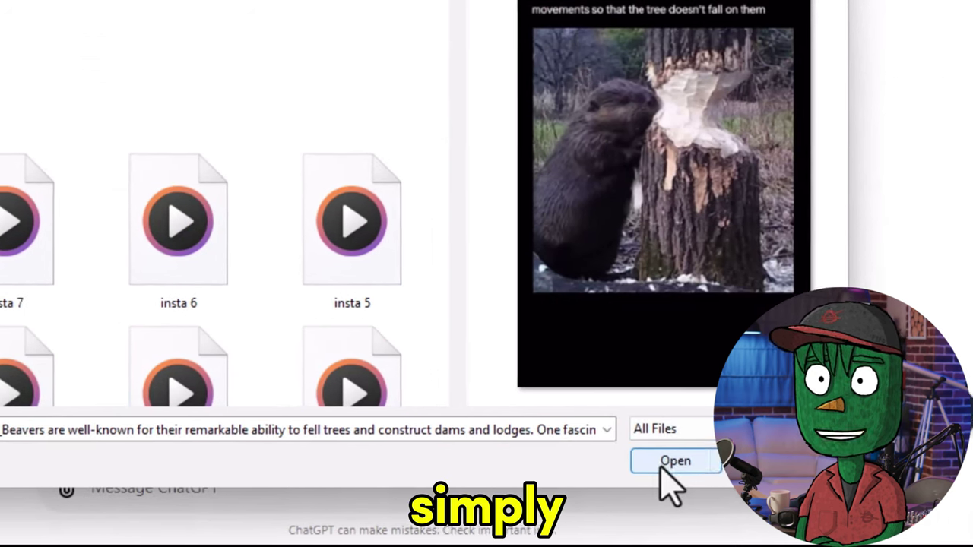
pyautogui.click(637, 461)
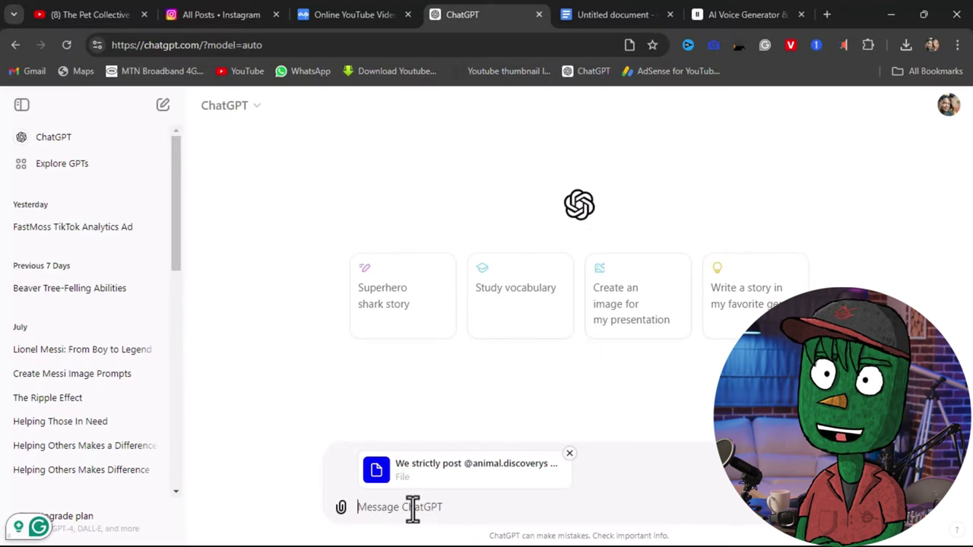
# Paste a request for a narrated video script, send it with the beaver clip, and review the reply.
pyautogui.hotkey('ctrl', 'v')
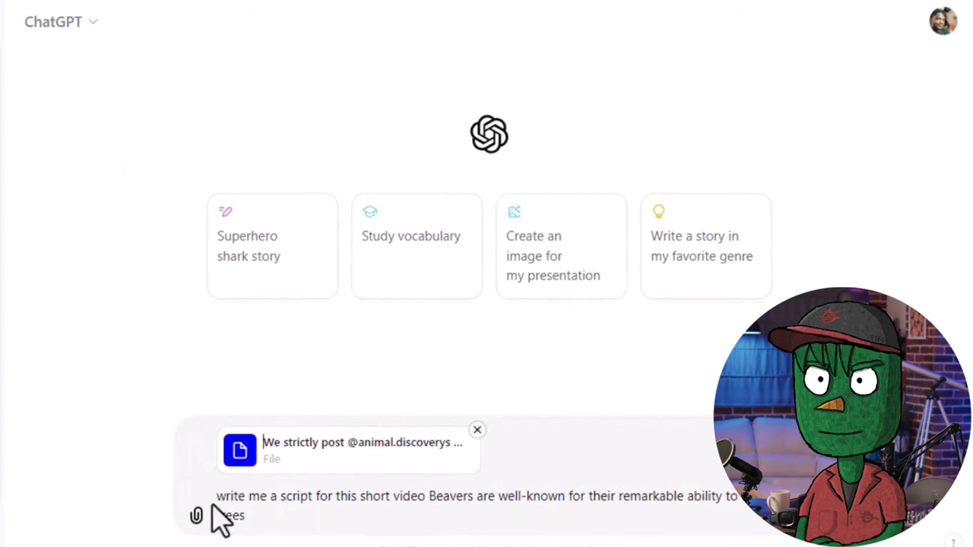
pyautogui.moveTo(219, 498); pyautogui.dragTo(289, 528)
pyautogui.click(246, 515)
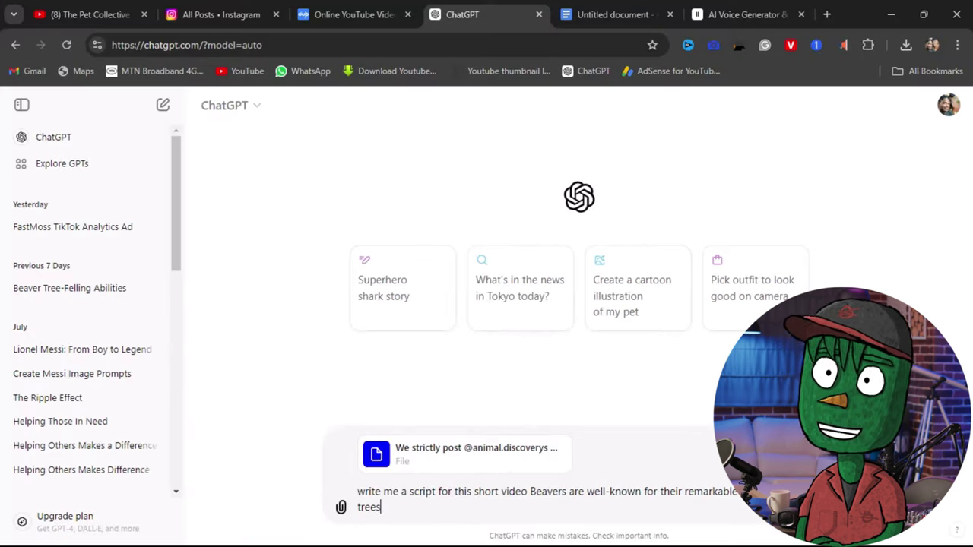
pyautogui.press('Return')
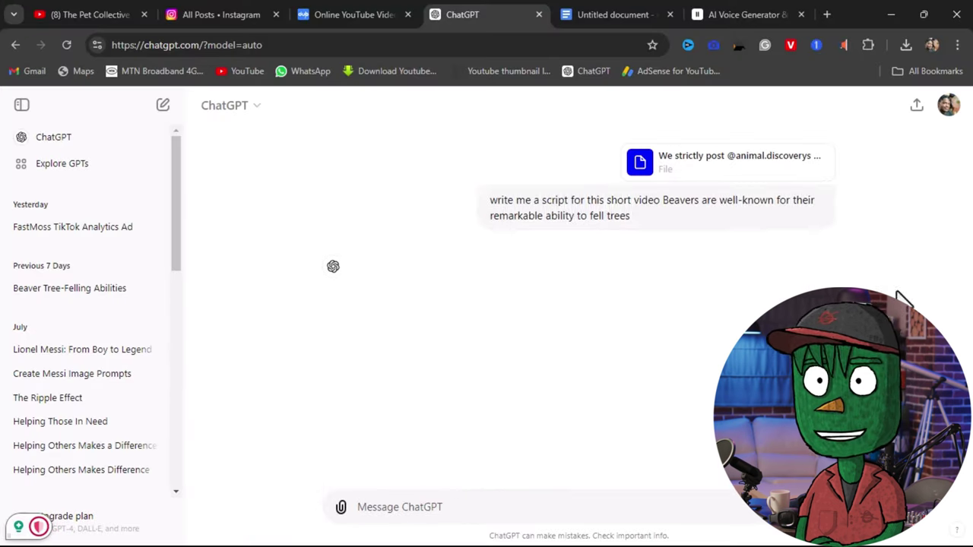
pyautogui.scroll(-4, 970, 216)
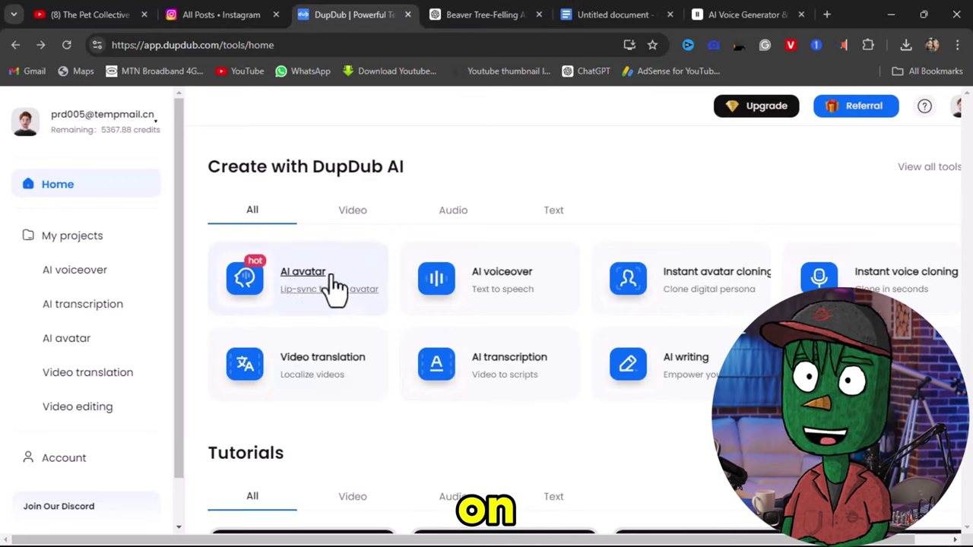
# Open the AI avatar card in DupDub and display the Gesture avatar collection.
pyautogui.click(374, 311)
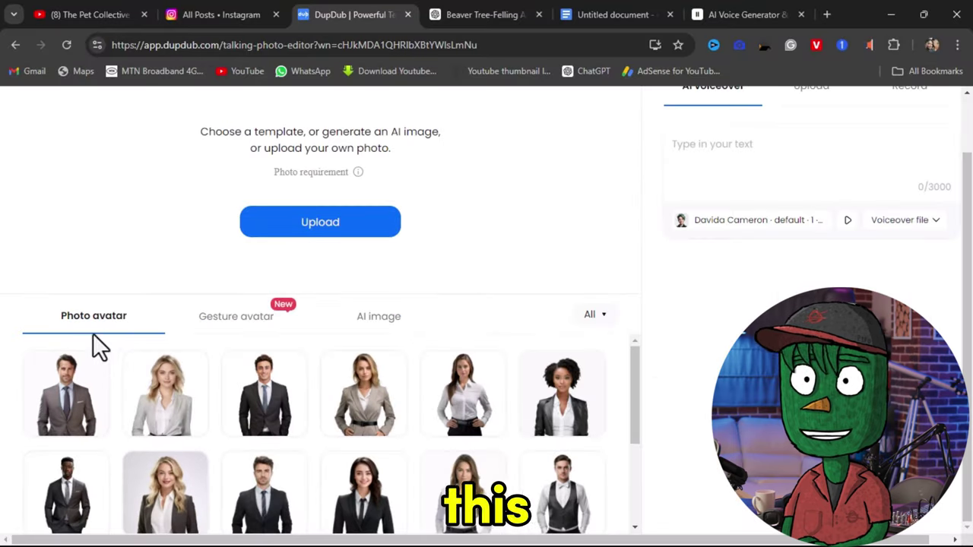
pyautogui.click(245, 323)
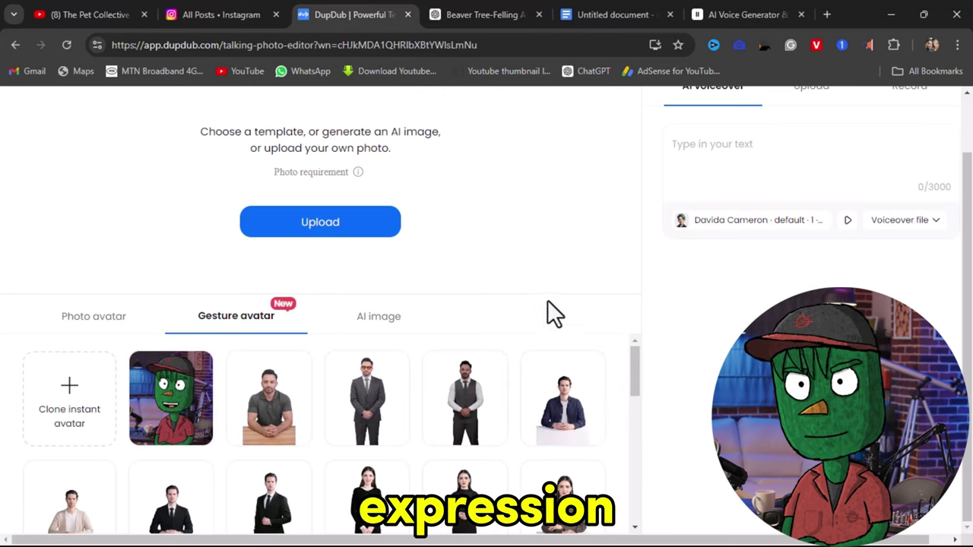
# Choose the man seated at a desk as the gesture avatar, keeping the default voice Adam.
pyautogui.scroll(1, 555, 247)
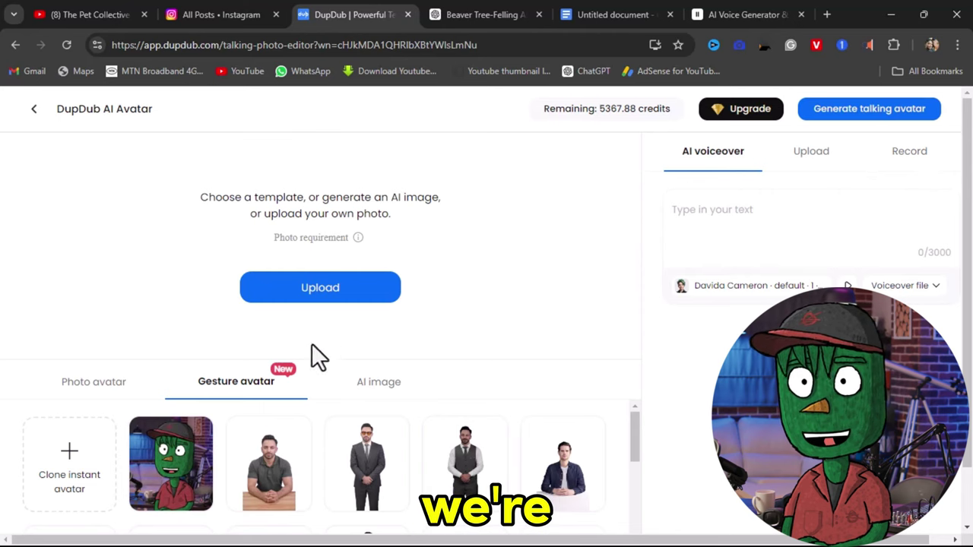
pyautogui.click(262, 475)
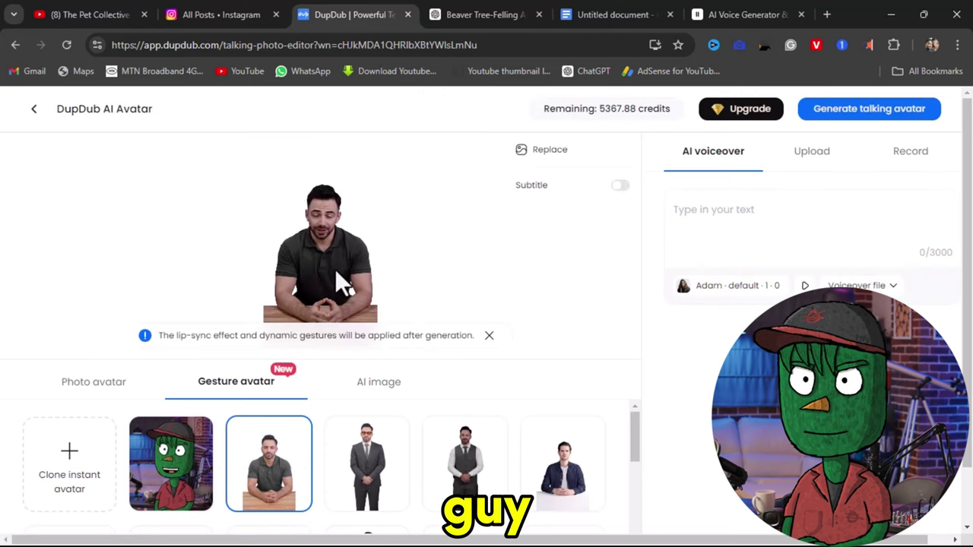
pyautogui.click(687, 211)
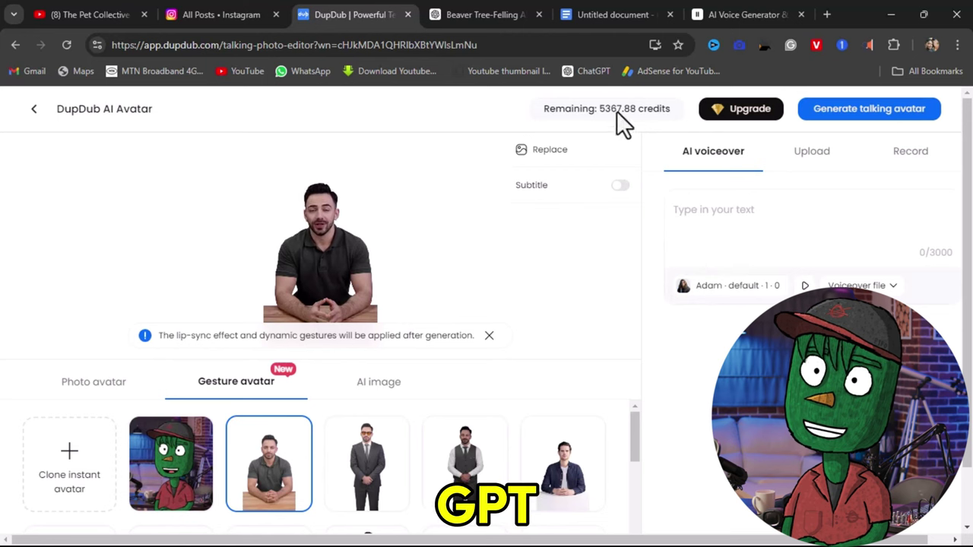
# Copy the Scene 1 narration from ChatGPT into DupDub's AI voiceover box.
pyautogui.click(472, 15)
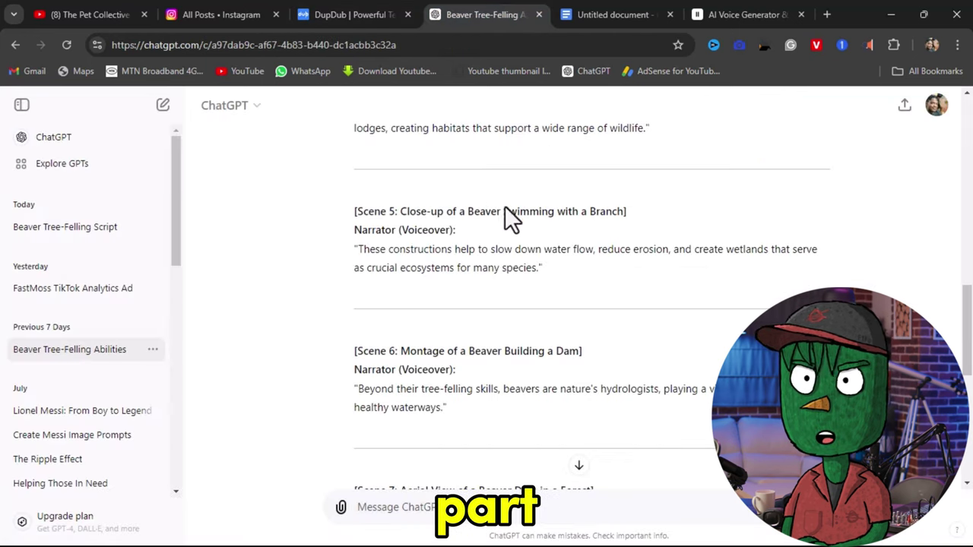
pyautogui.scroll(8, 509, 220)
pyautogui.moveTo(358, 260); pyautogui.dragTo(477, 279)
pyautogui.hotkey('ctrl', 'c')
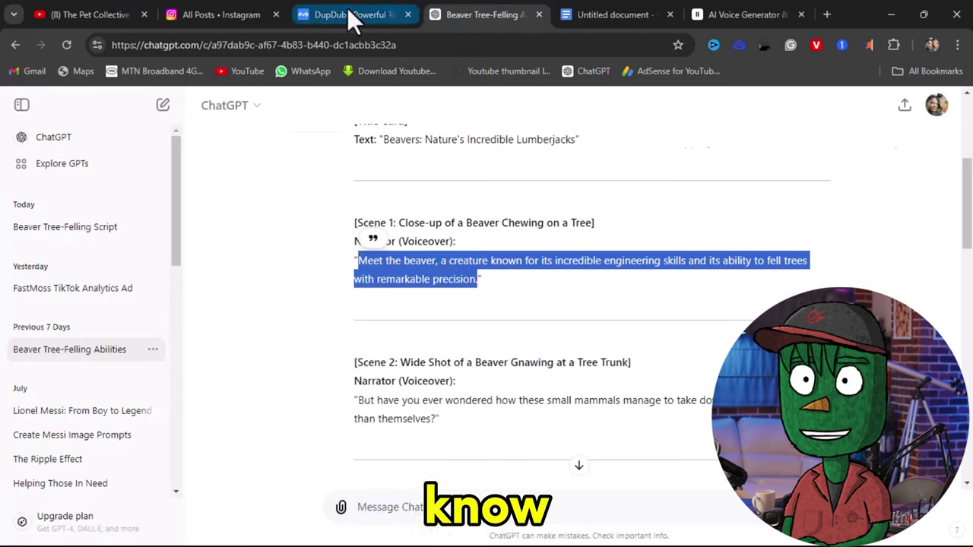
pyautogui.click(354, 16)
pyautogui.click(687, 211)
pyautogui.hotkey('ctrl', 'v')
# Append the Scene 2 narration from ChatGPT after 'precision.' in the voiceover text.
pyautogui.click(499, 14)
pyautogui.scroll(-2, 499, 228)
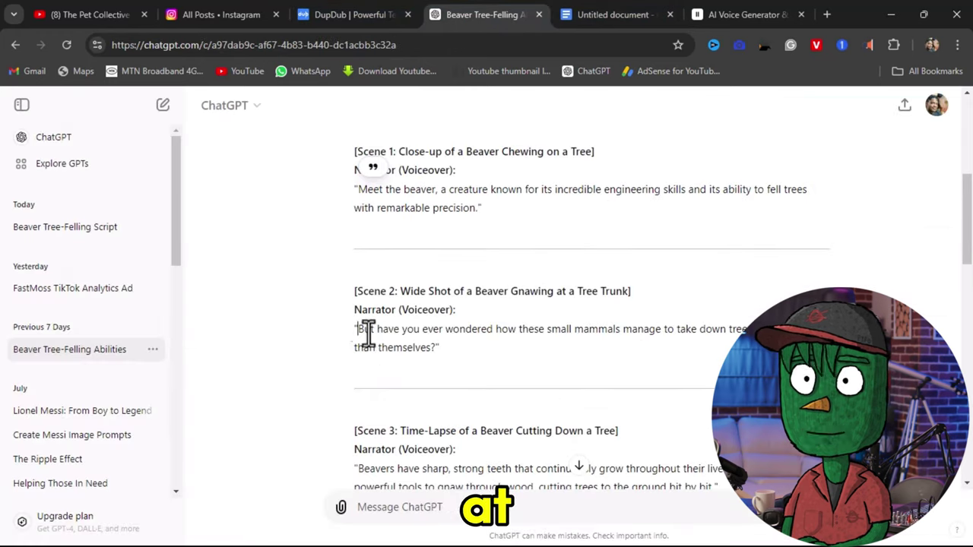
pyautogui.moveTo(354, 332); pyautogui.dragTo(432, 350)
pyautogui.hotkey('ctrl', 'c')
pyautogui.click(354, 14)
pyautogui.click(786, 246)
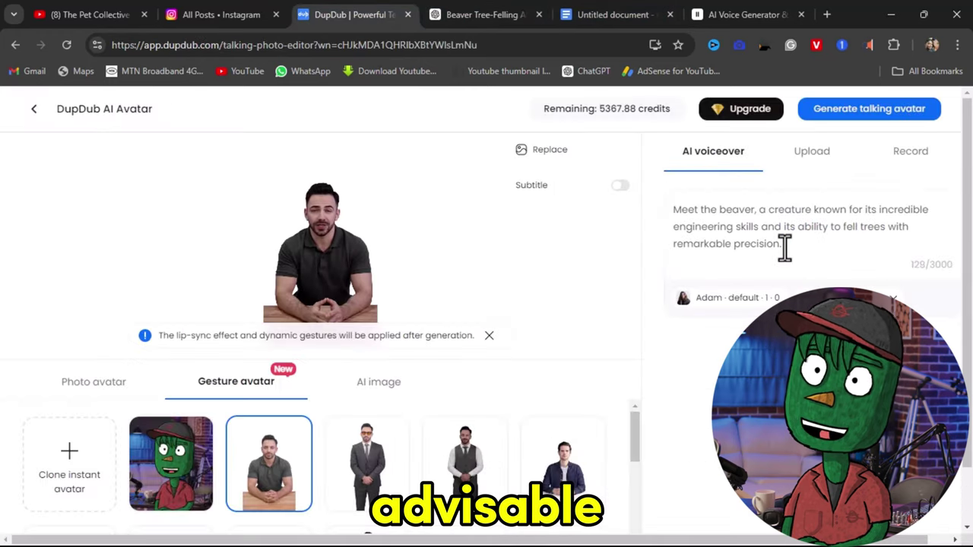
pyautogui.hotkey('ctrl', 'v')
# Append the Scene 3 narration after 'themselves.', bringing the script to 406 of 3000 characters.
pyautogui.click(483, 16)
pyautogui.scroll(-3, 396, 274)
pyautogui.moveTo(356, 254); pyautogui.dragTo(714, 278)
pyautogui.hotkey('ctrl', 'c')
pyautogui.click(354, 14)
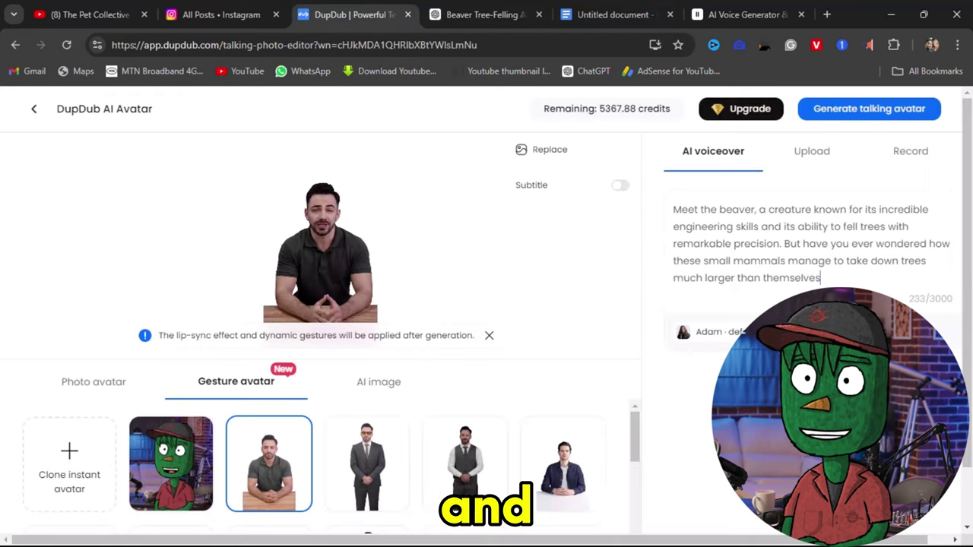
pyautogui.hotkey('ctrl', 'v')
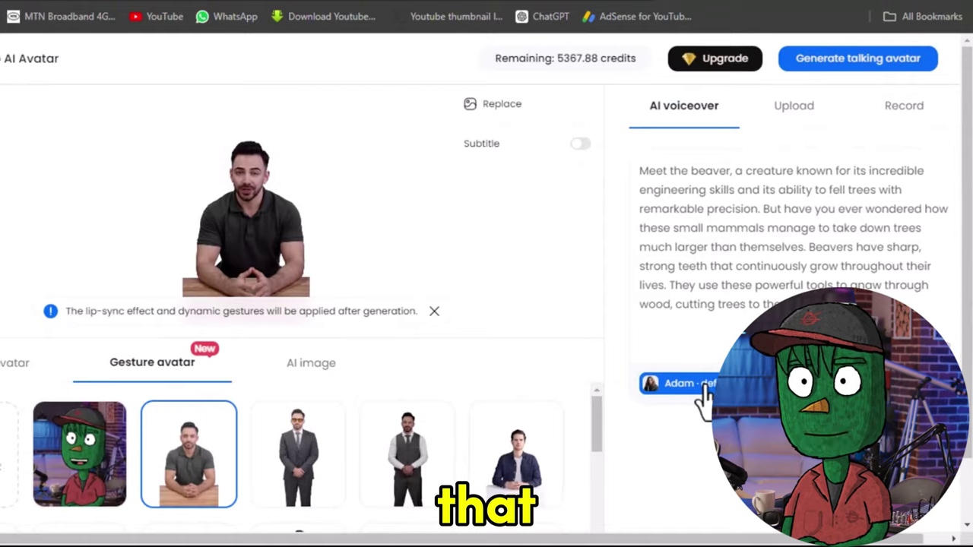
# Start a new cloned voice in My voices named 'leo' and upload the insta 8.mp3 sample.
pyautogui.click(702, 393)
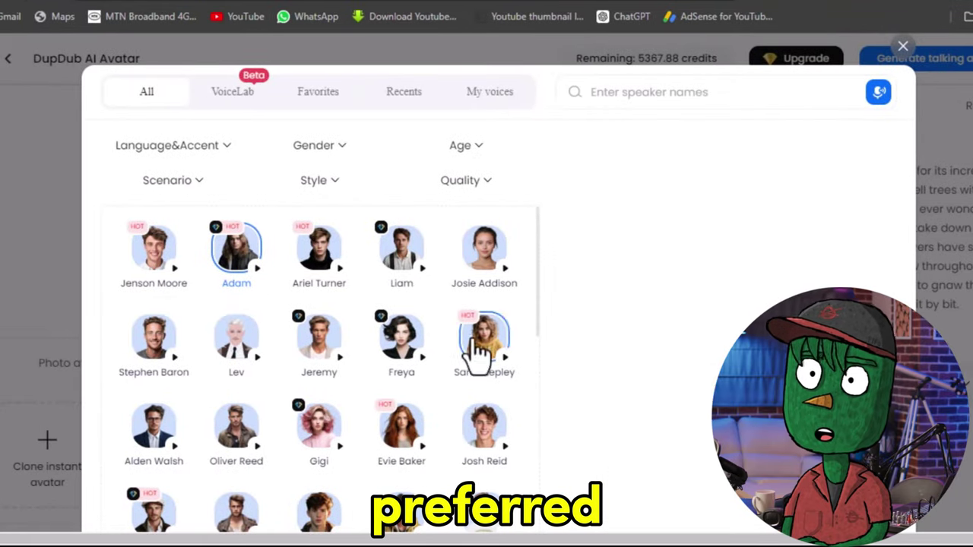
pyautogui.scroll(-1, 322, 327)
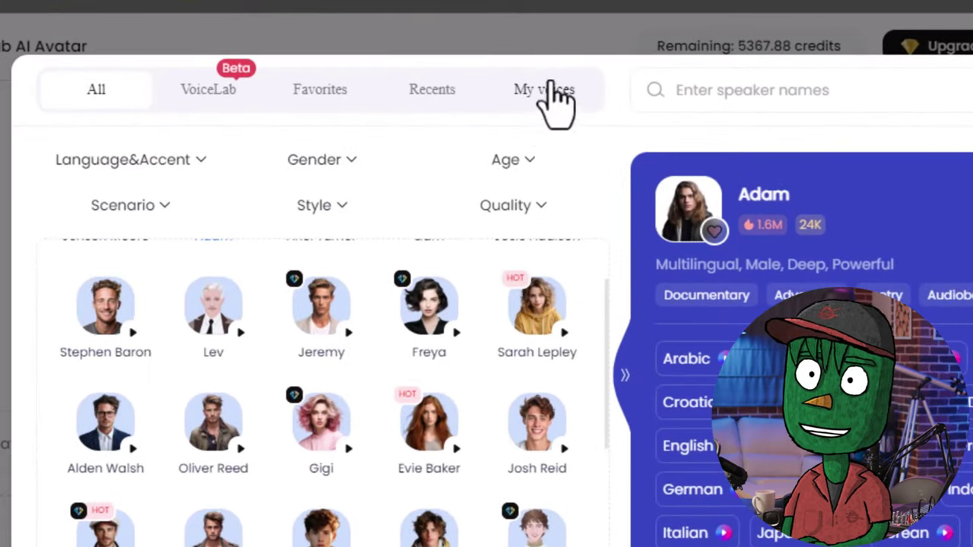
pyautogui.click(544, 90)
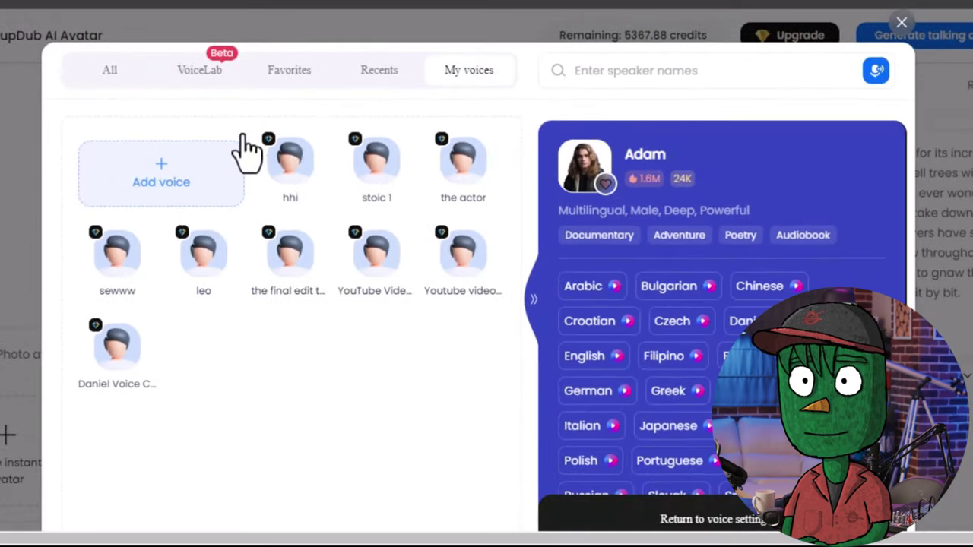
pyautogui.click(241, 144)
pyautogui.write('le')
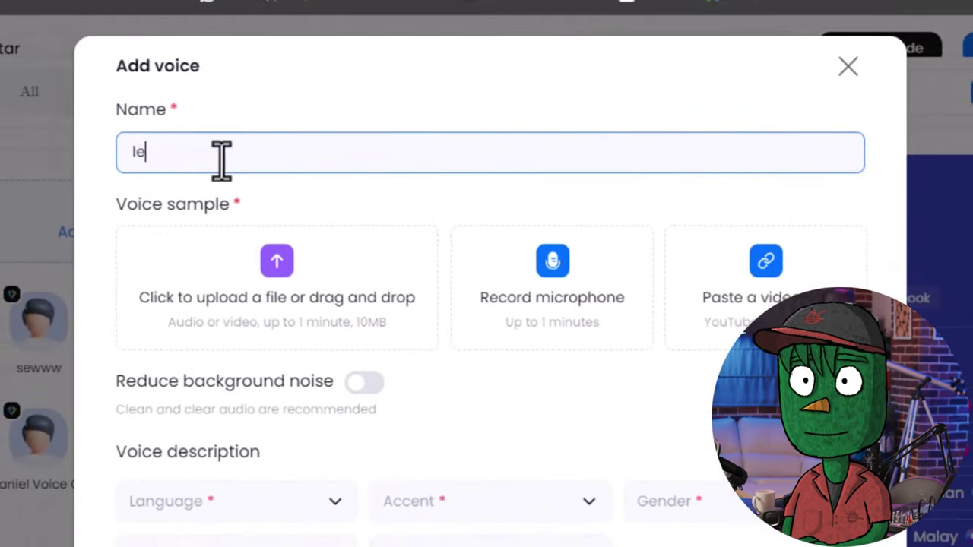
pyautogui.write('o')
pyautogui.click(275, 273)
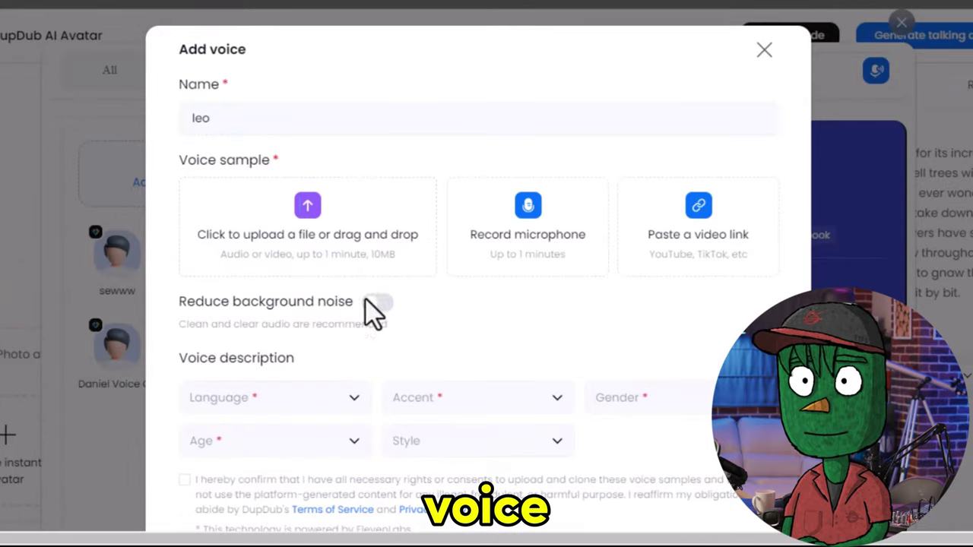
pyautogui.scroll(-2, 365, 319)
# Set the voice to English, American accent, adult age and Friendly style, then submit it for cloning.
pyautogui.click(334, 319)
pyautogui.scroll(-3, 251, 228)
pyautogui.click(226, 141)
pyautogui.click(471, 396)
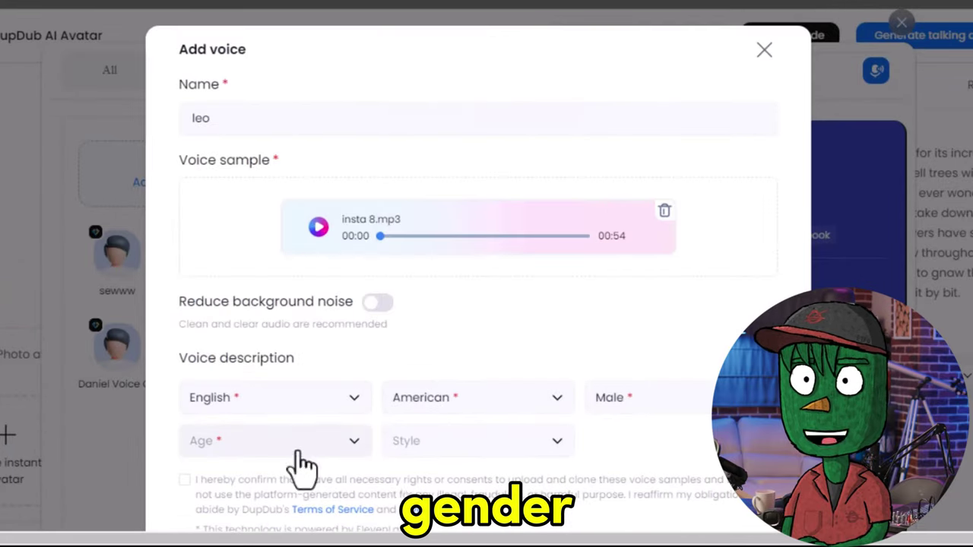
pyautogui.click(297, 441)
pyautogui.click(228, 346)
pyautogui.click(426, 441)
pyautogui.scroll(-3, 460, 349)
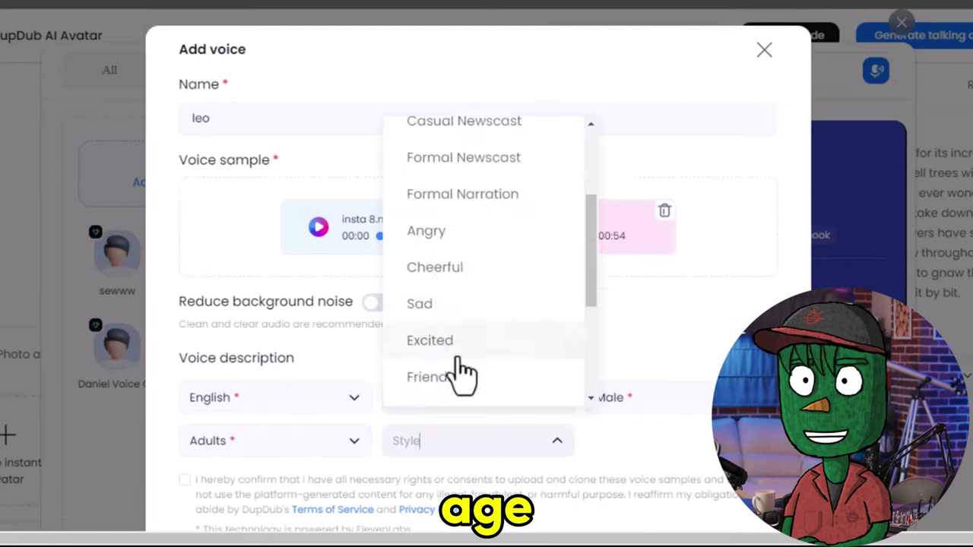
pyautogui.click(429, 376)
pyautogui.click(567, 494)
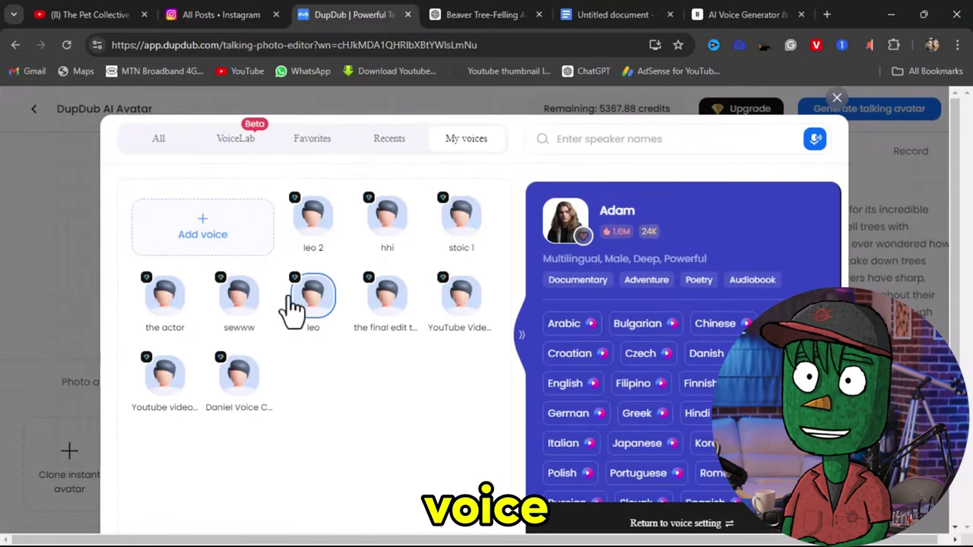
# Assign the cloned leo voice as the avatar's voiceover.
pyautogui.click(315, 300)
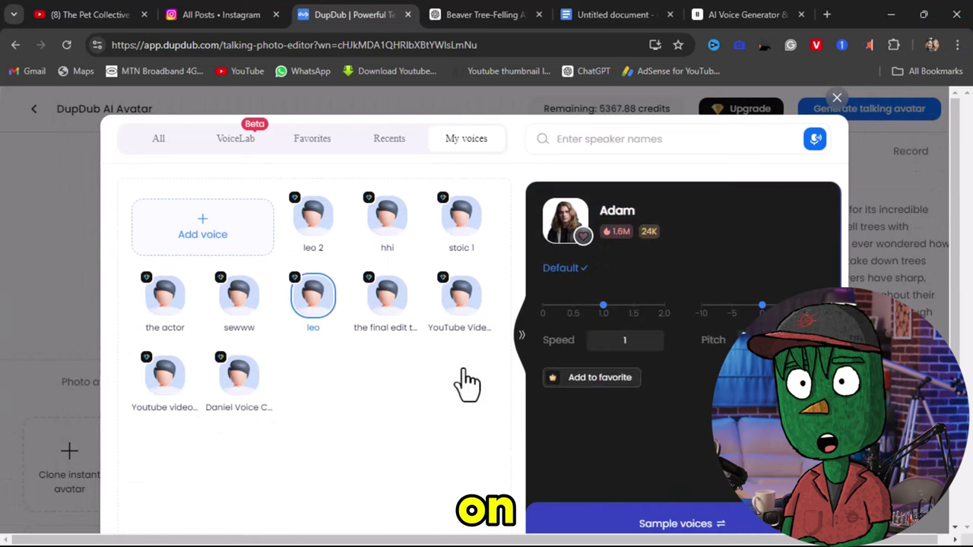
pyautogui.scroll(-1, 466, 383)
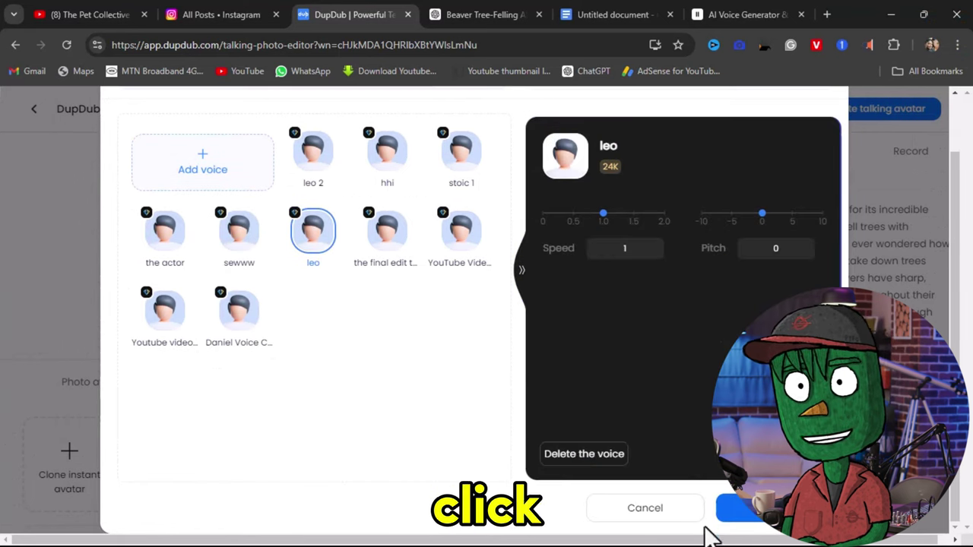
pyautogui.click(764, 513)
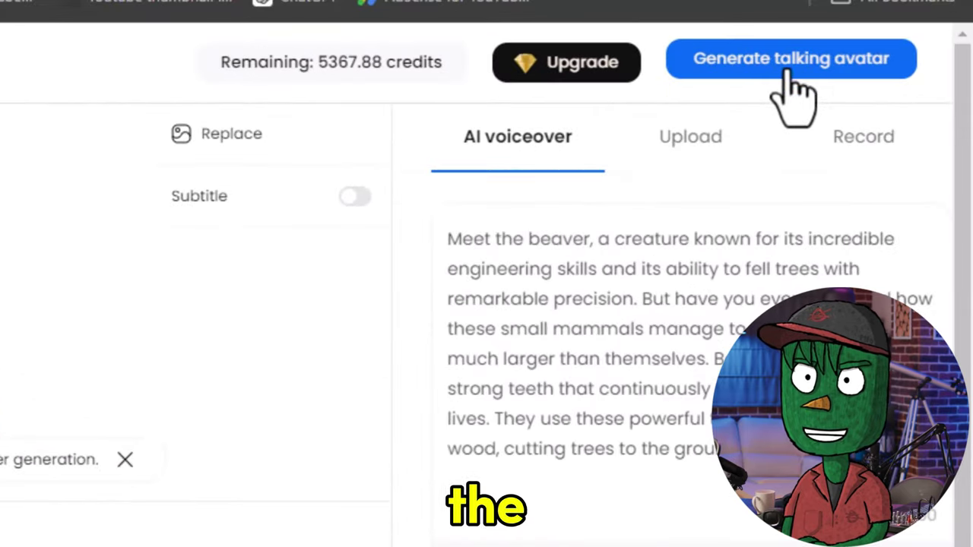
# Generate the talking avatar video and open the new video's options menu in My avatars.
pyautogui.click(760, 70)
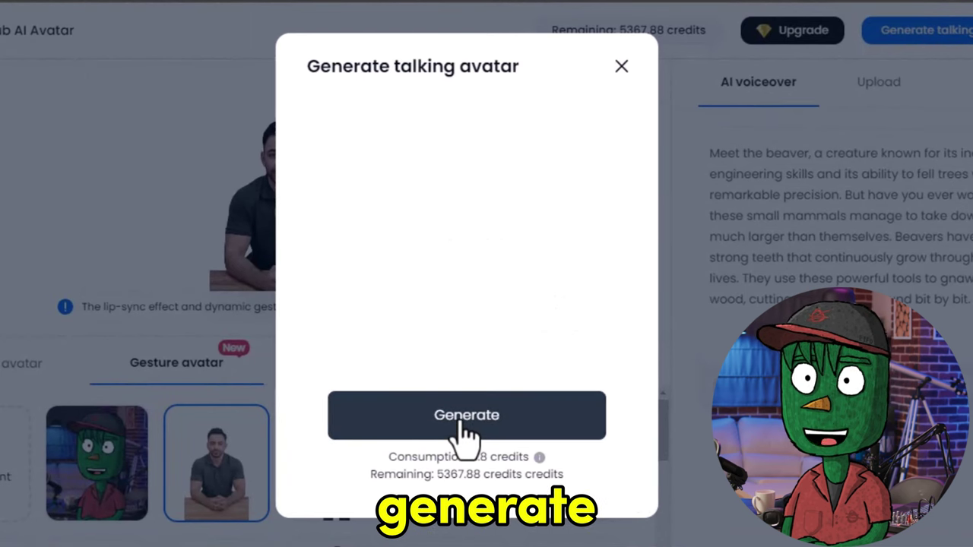
pyautogui.click(464, 430)
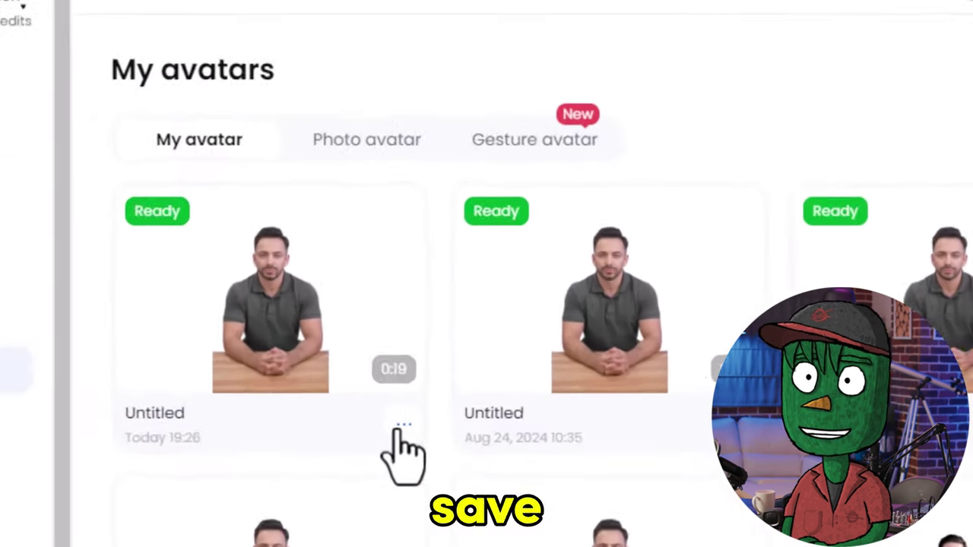
pyautogui.click(402, 428)
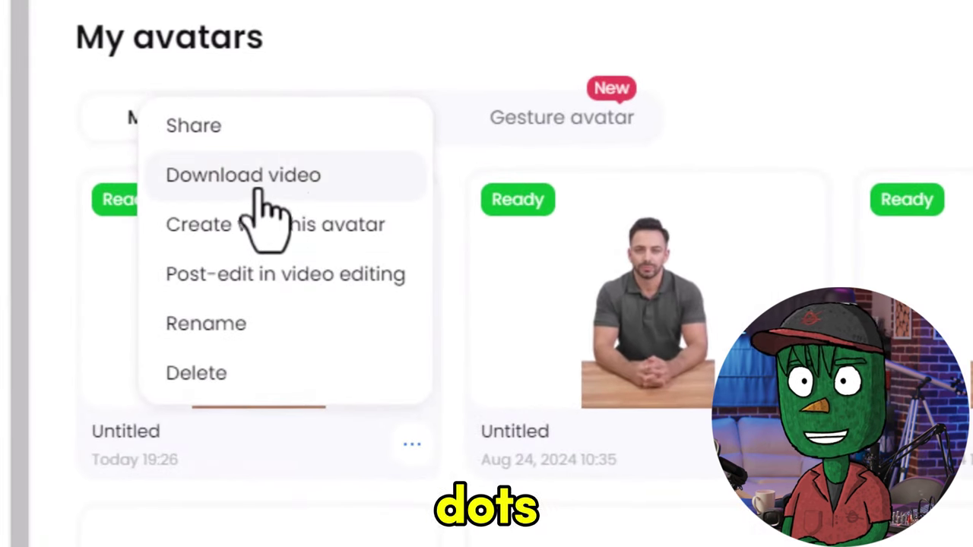